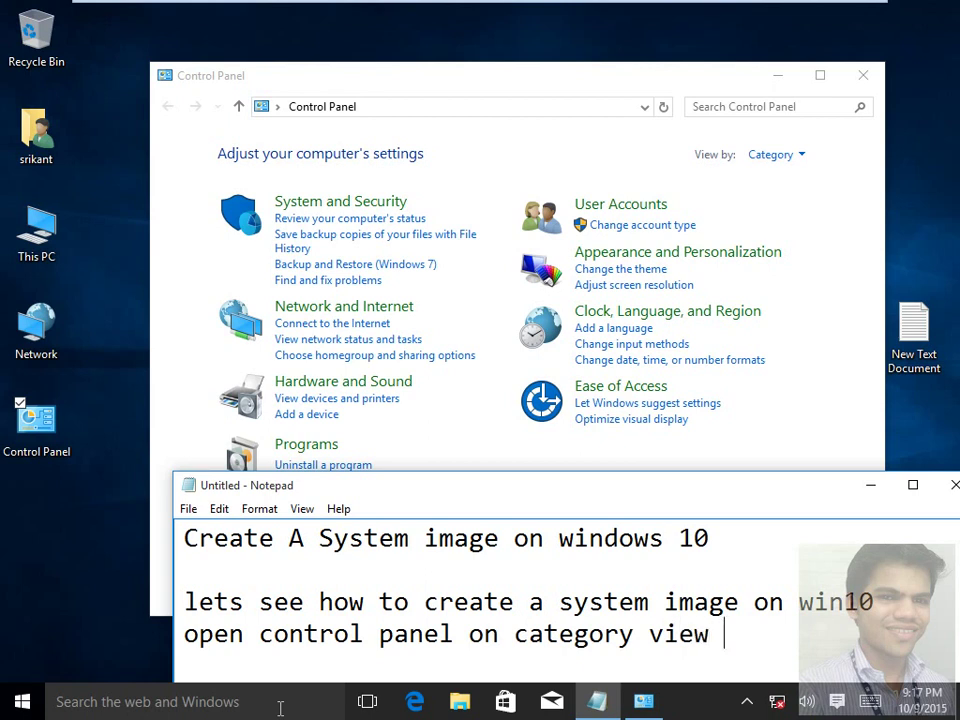
- Extend the control panel note with "- system security" and add the line "click on backup and restore(windwos 7)"
{"action": "type", "text": "- system"}
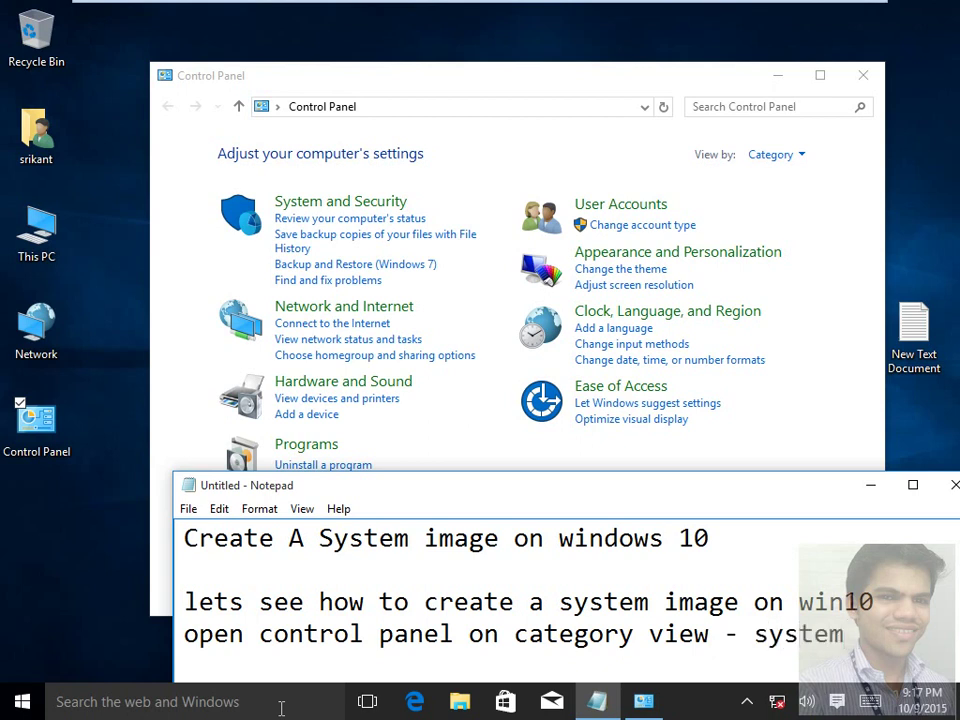
{"action": "type", "text": " security"}
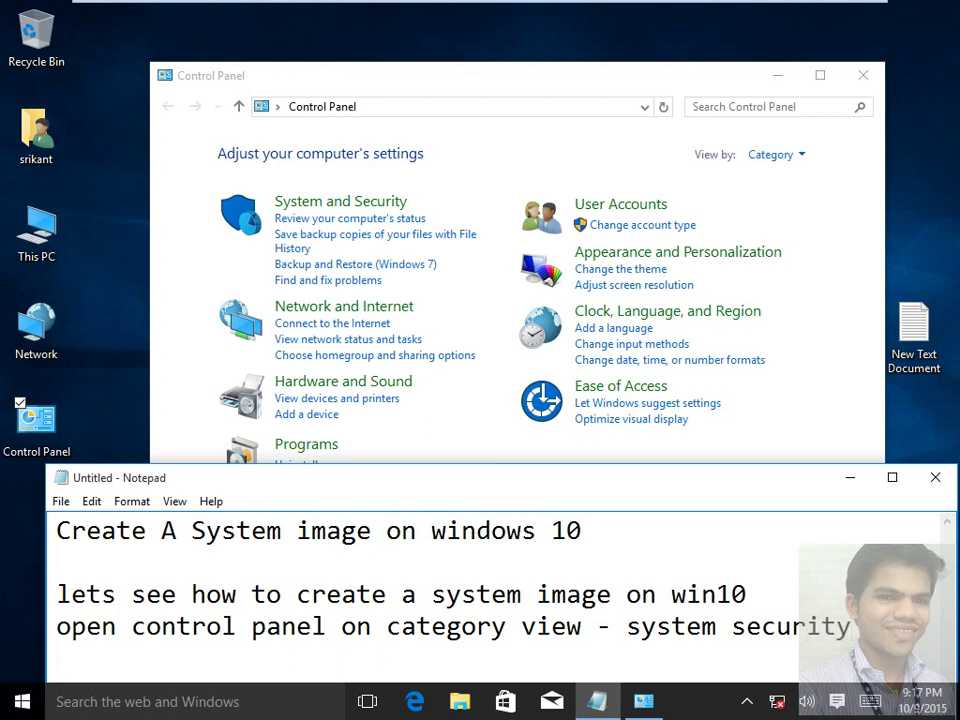
{"action": "key", "text": "Return"}
{"action": "type", "text": "click on backup "}
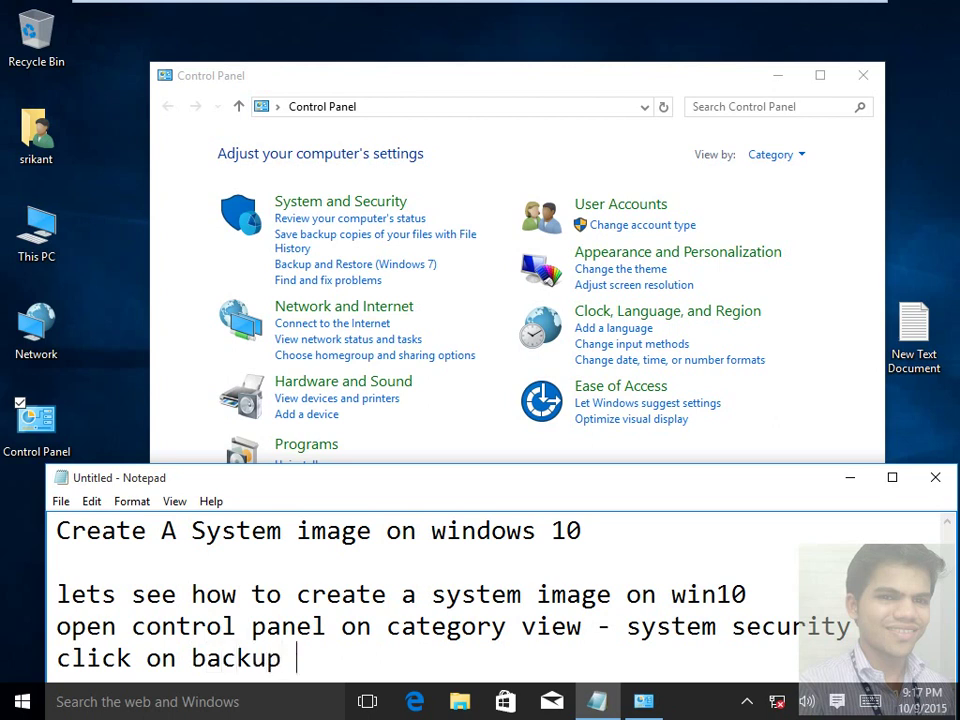
{"action": "type", "text": "and restore"}
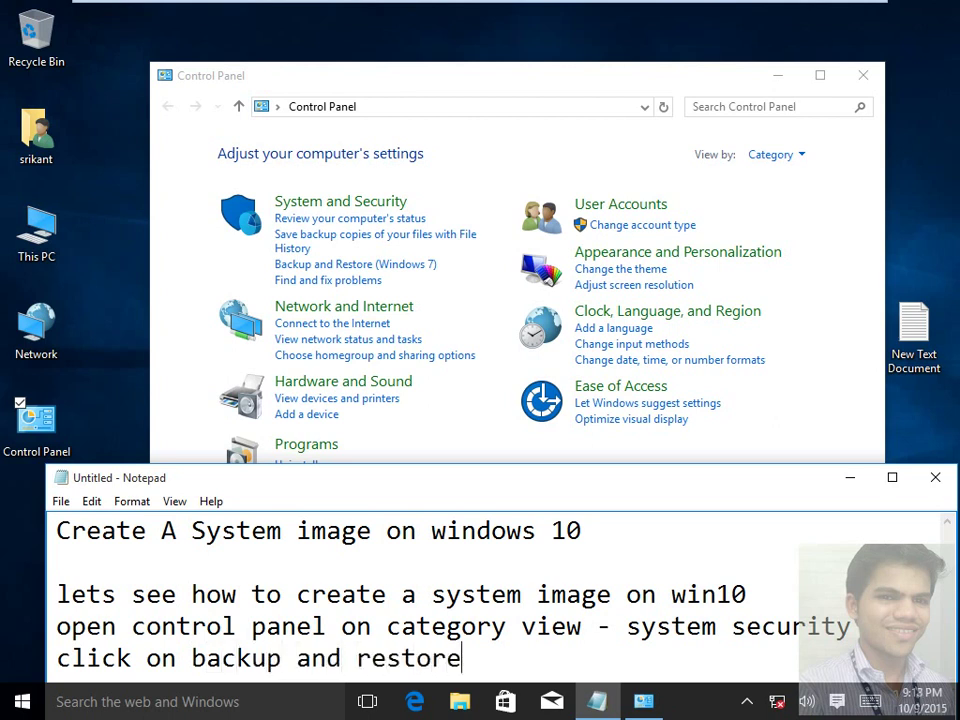
{"action": "type", "text": "(windwos 7)"}
{"action": "key", "text": "Left"}
{"action": "type", "text": "windwos 7"}
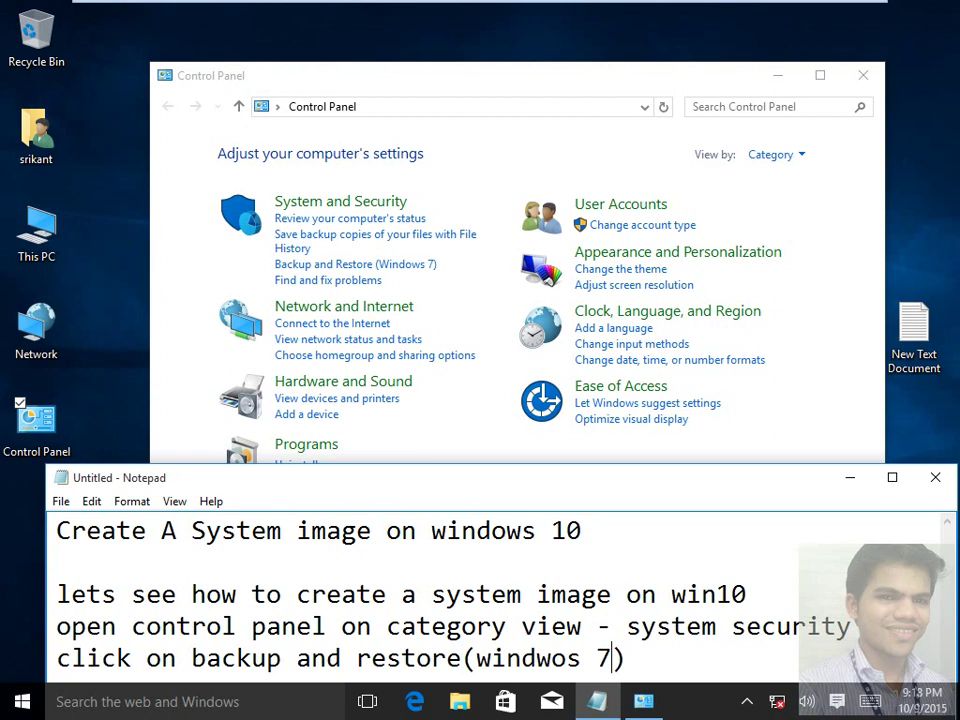
- Open Backup and Restore (Windows 7) and add the Notepad line "on backup and recovery windwos select create system image on left panel"
{"action": "left_click", "coordinate": [395, 268]}
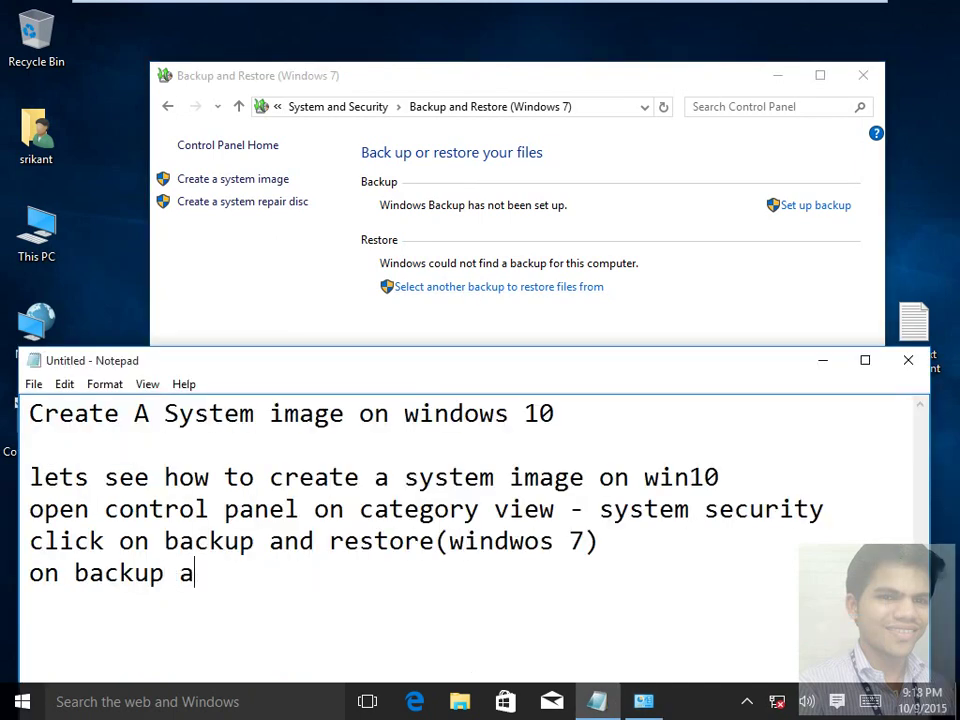
{"action": "type", "text": "nd recover"}
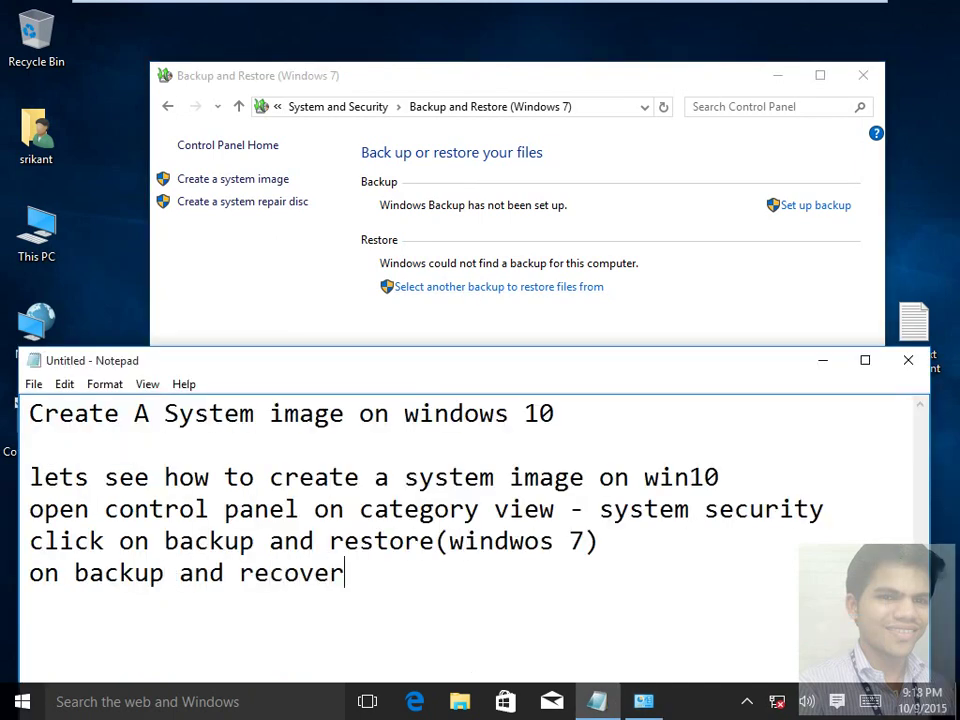
{"action": "type", "text": "y windwos select"}
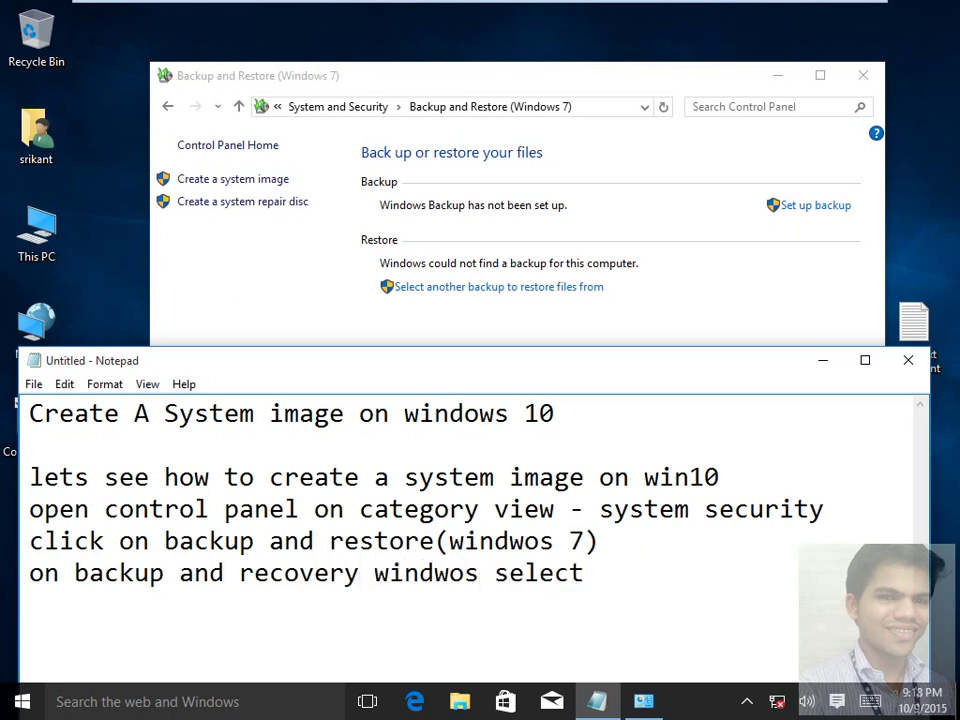
{"action": "type", "text": " create sys"}
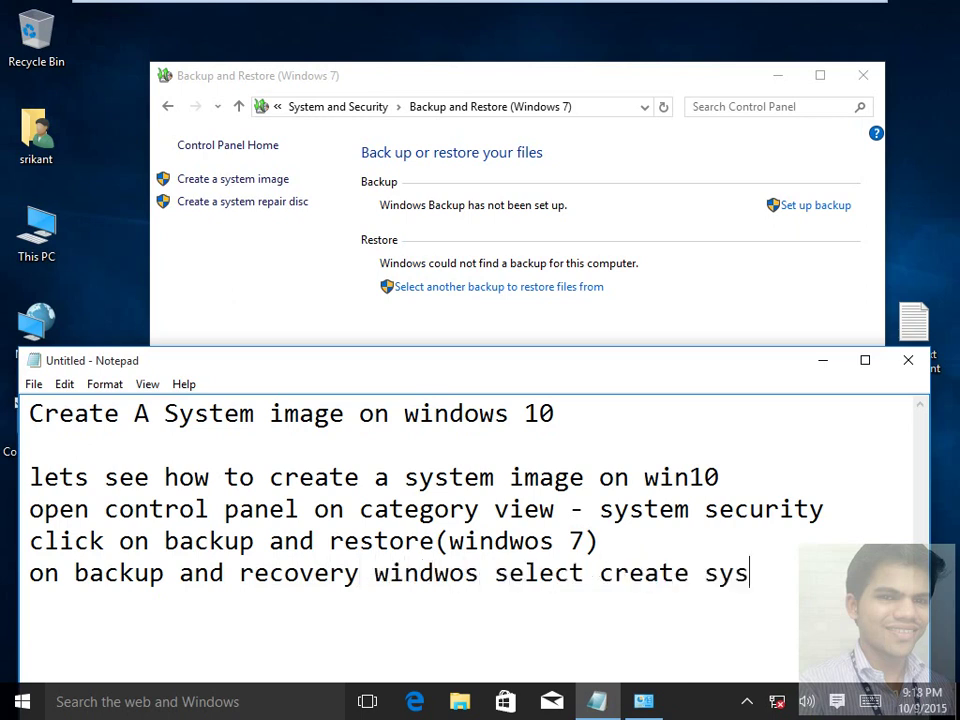
{"action": "type", "text": "tem image "}
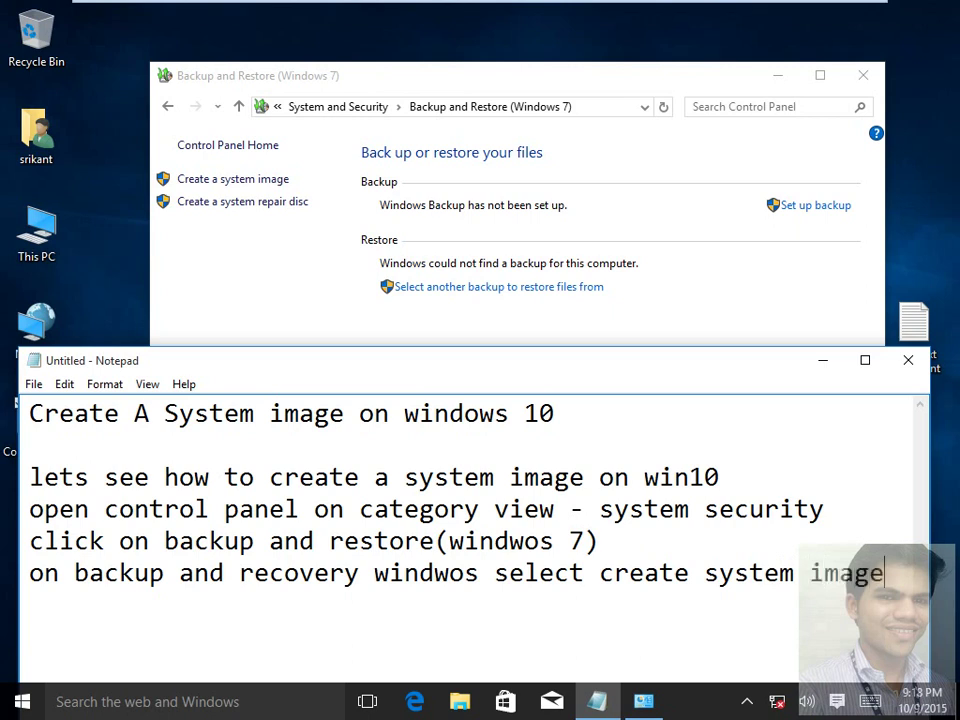
{"action": "type", "text": "on left panel"}
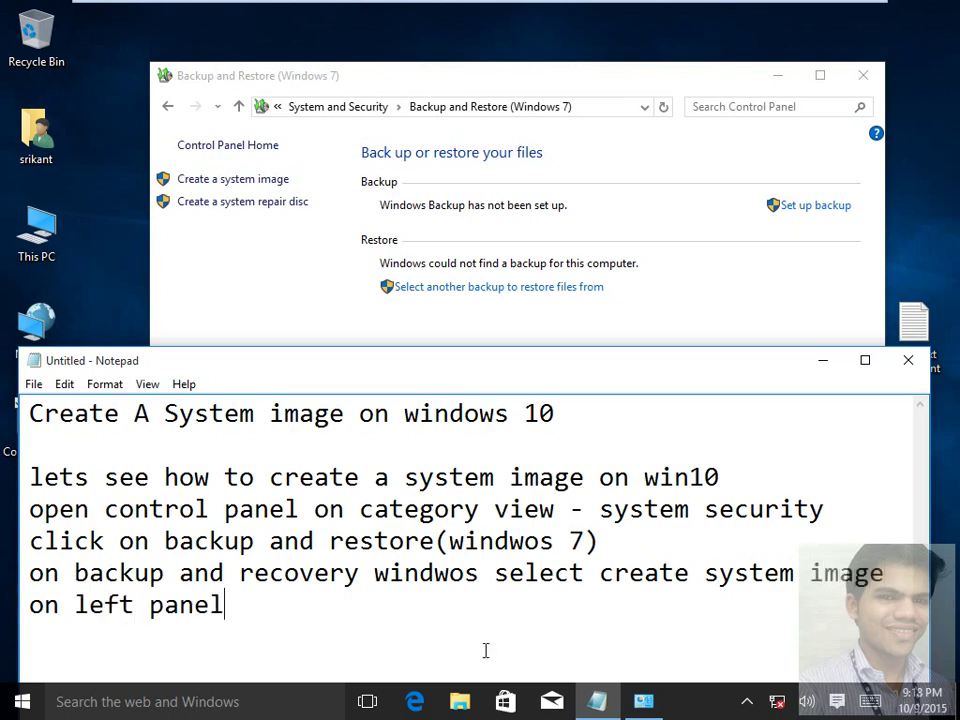
- Start creating a system image from Backup and Restore and add the Notepad line "select where you want to save backup"
{"action": "left_click", "coordinate": [224, 186]}
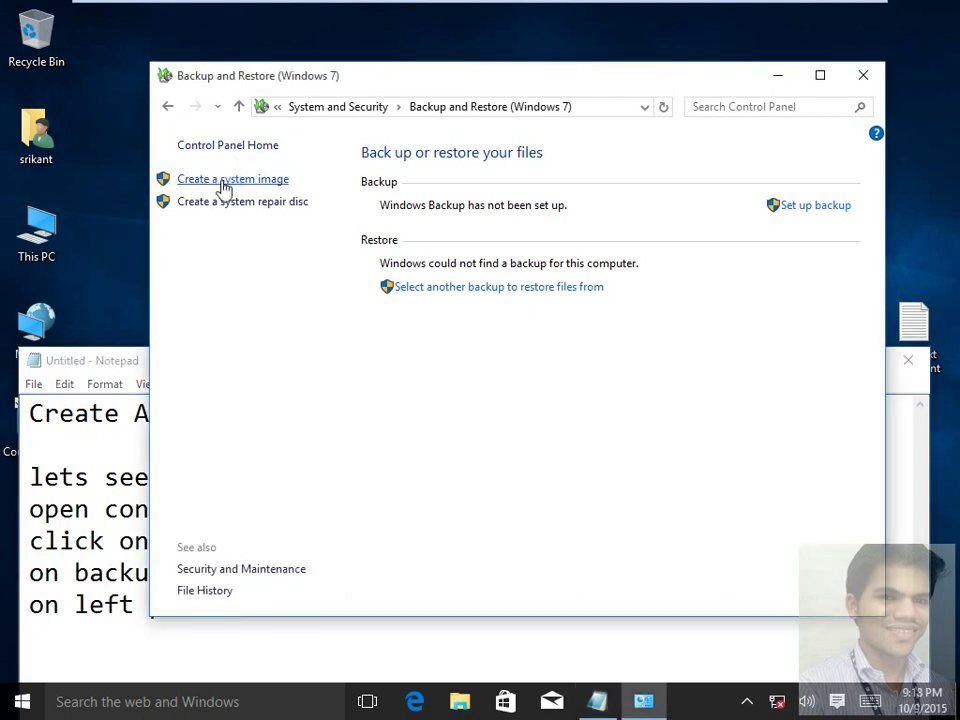
{"action": "left_click", "coordinate": [224, 186]}
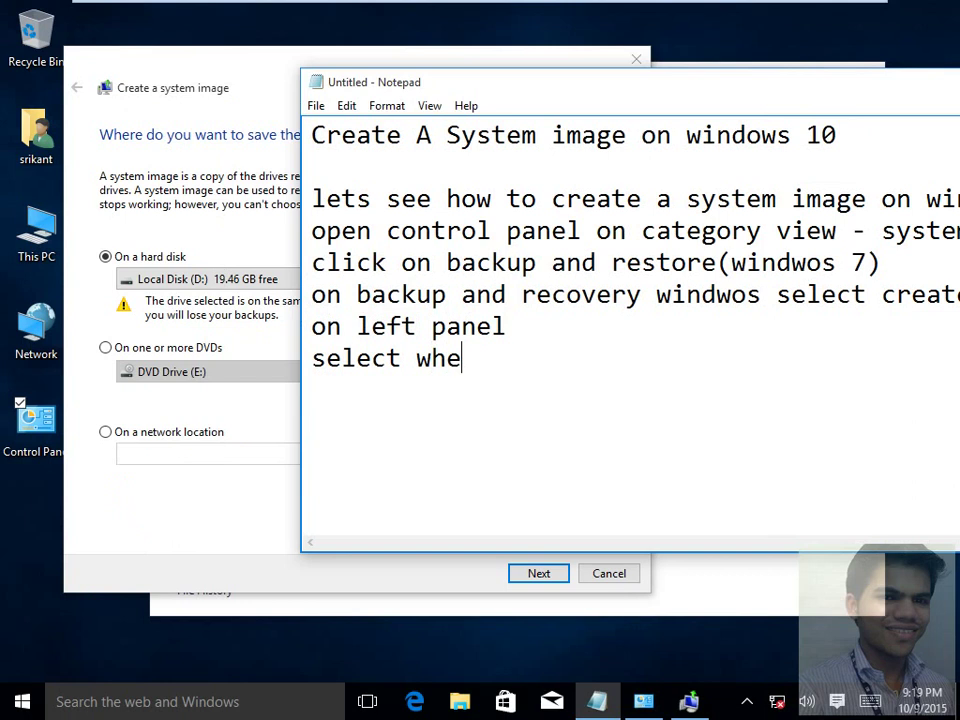
{"action": "type", "text": "re you"}
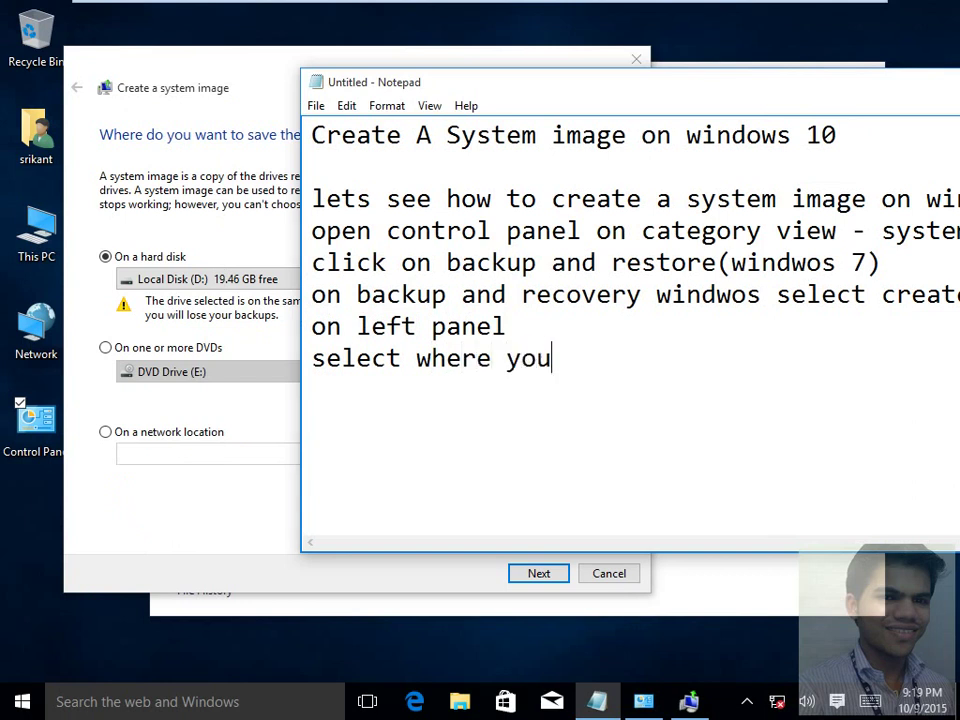
{"action": "type", "text": " want to sa"}
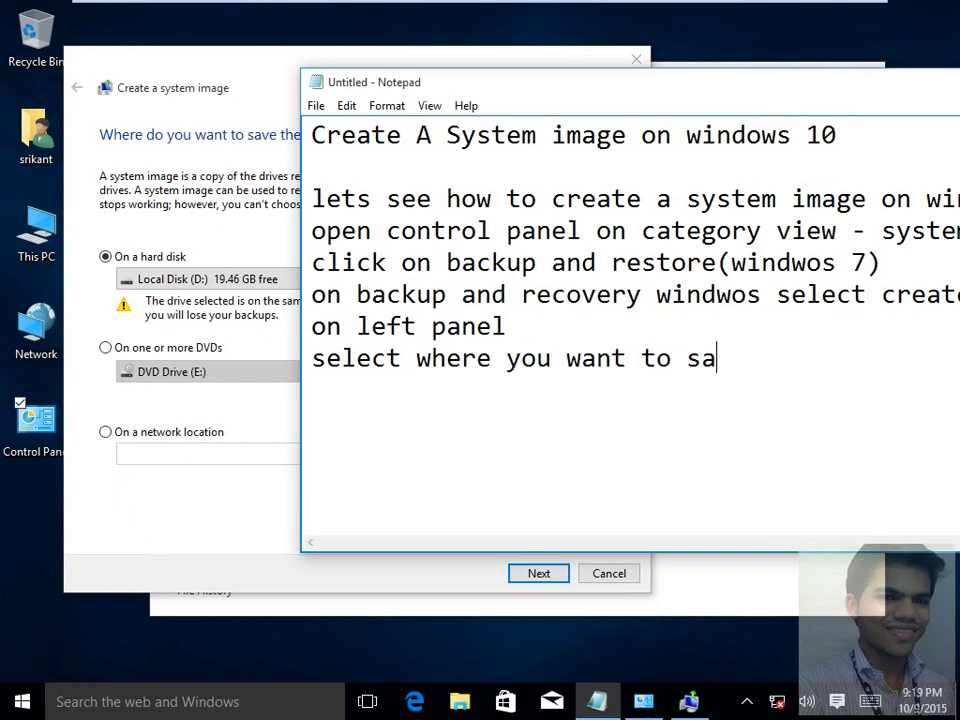
{"action": "type", "text": "ve backup"}
- List the backup destinations in the notes on separate lines: "on a harddisk/ external hard disk", "on DVD" and "or on a network location"
{"action": "key", "text": "Return"}
{"action": "type", "text": "on a harddisk"}
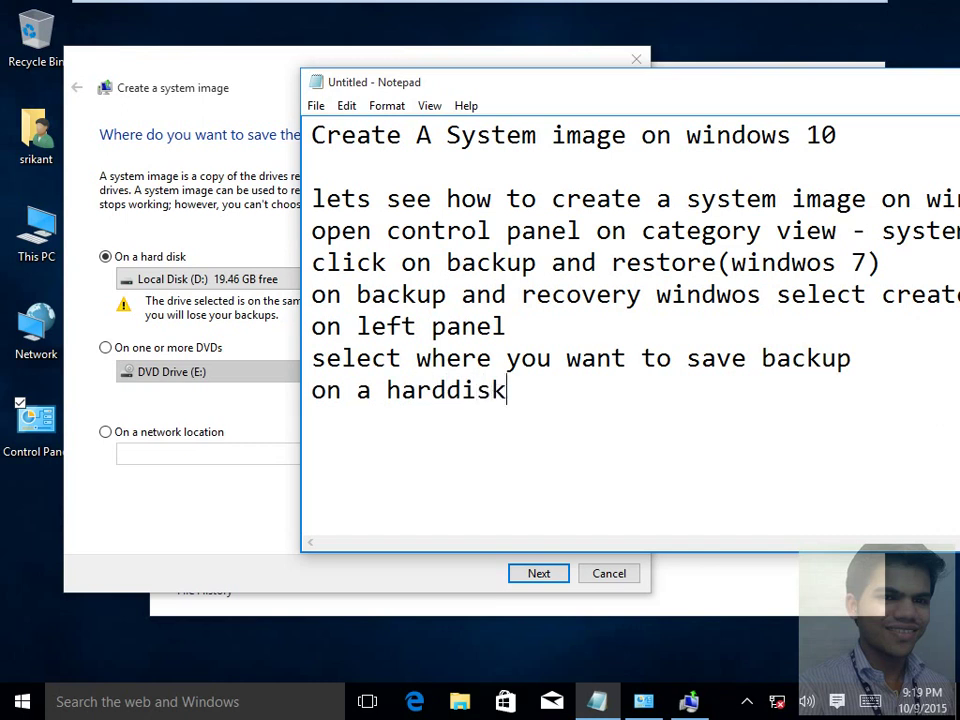
{"action": "type", "text": "/ external "}
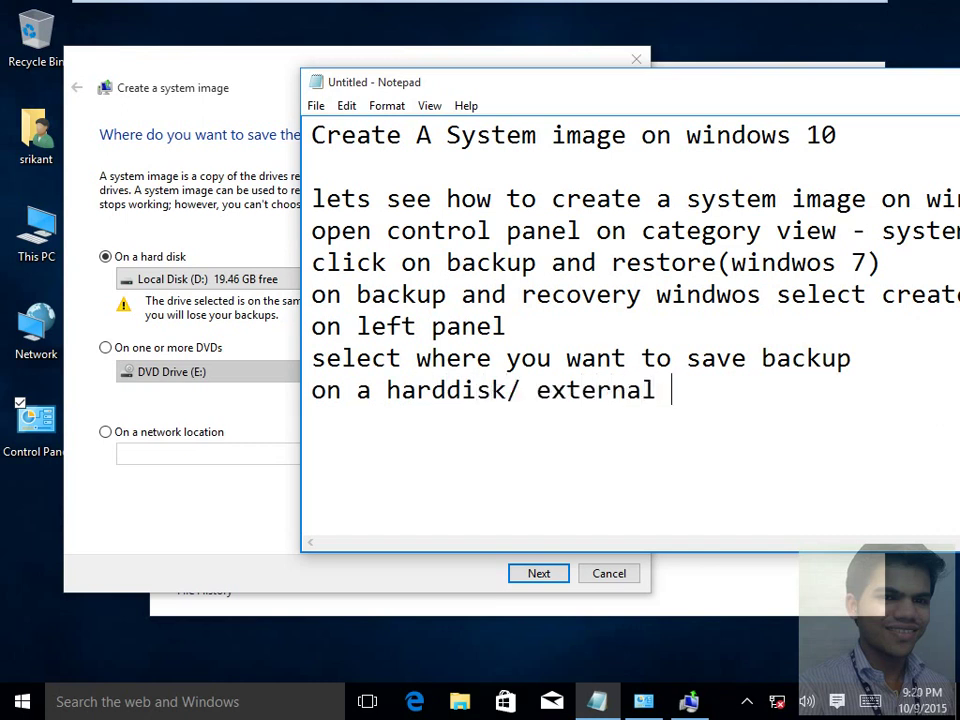
{"action": "type", "text": "hard disk "}
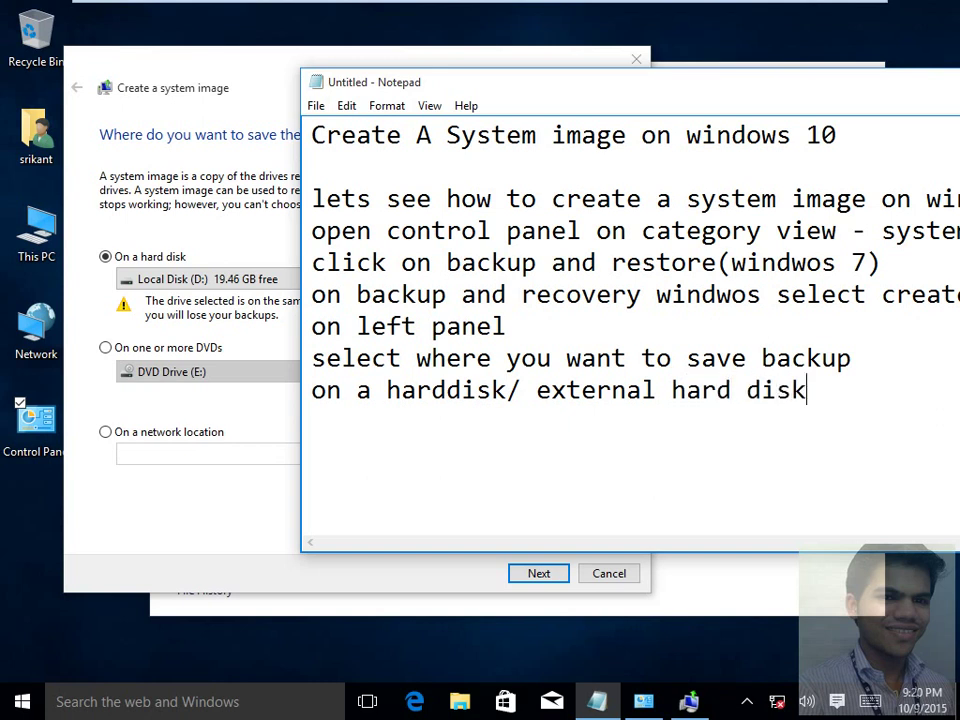
{"action": "type", "text": "on DVD"}
{"action": "key", "text": "Return"}
{"action": "type", "text": "or on"}
{"action": "key", "text": "BackSpace"}
{"action": "type", "text": "on a "}
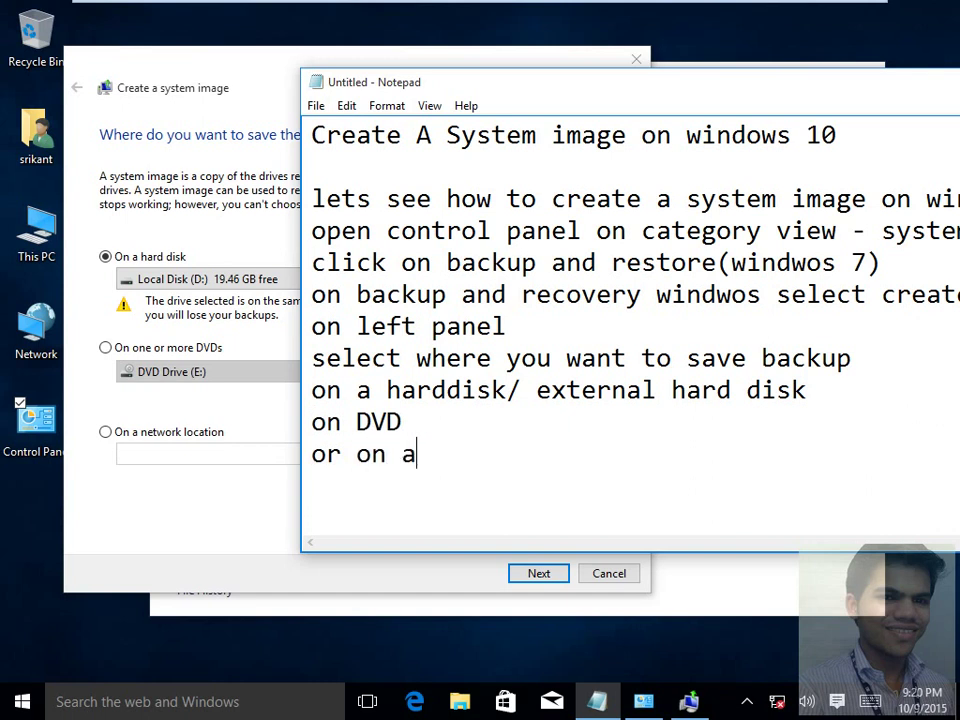
{"action": "type", "text": "network location"}
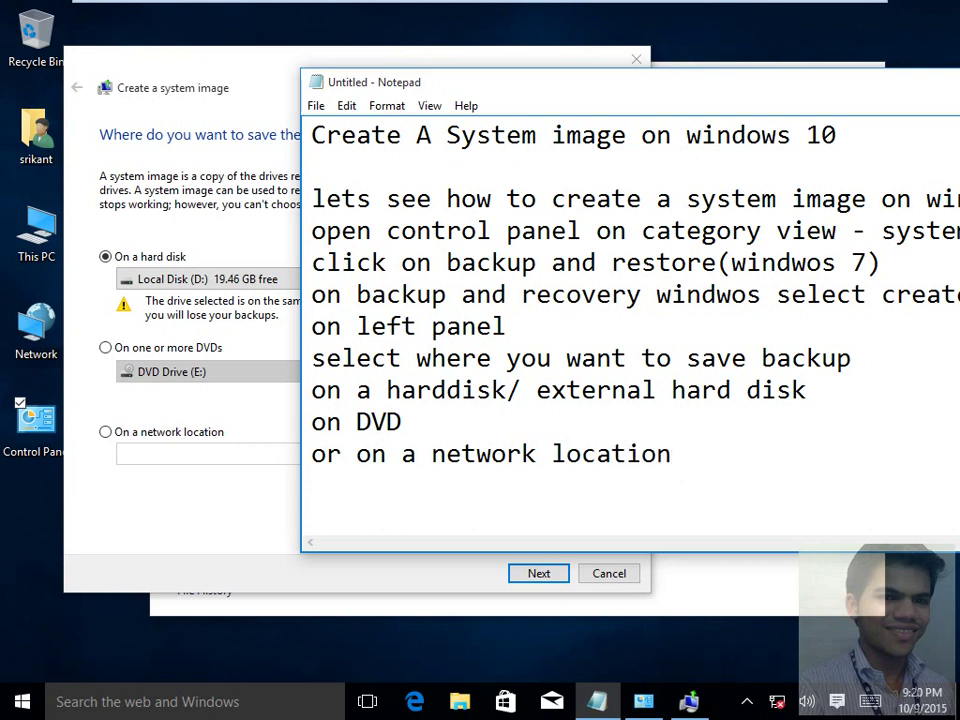
- Check the hard disk choices for the backup, and set the destination to DVDs using DVD Drive (E:)
{"action": "left_click", "coordinate": [171, 280]}
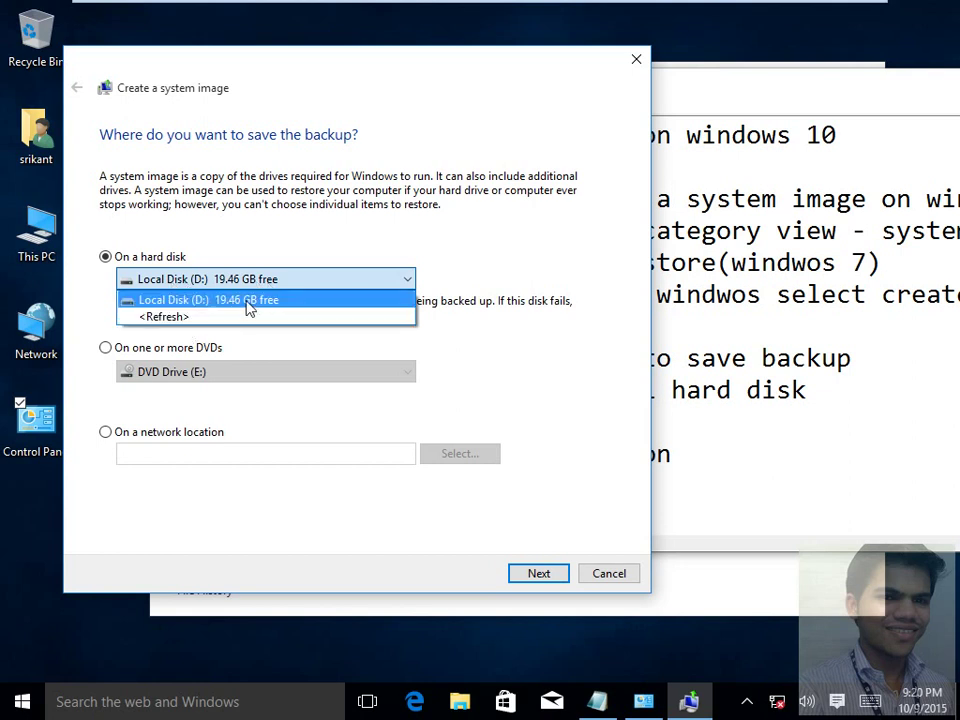
{"action": "left_click", "coordinate": [180, 317]}
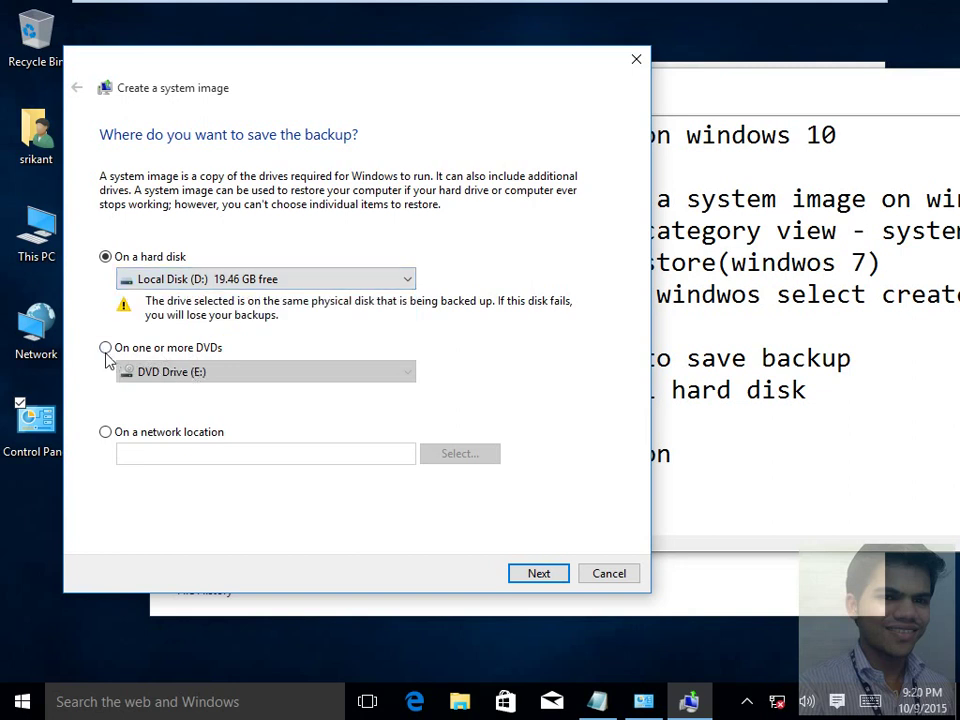
{"action": "left_click", "coordinate": [105, 349]}
{"action": "left_click", "coordinate": [203, 372]}
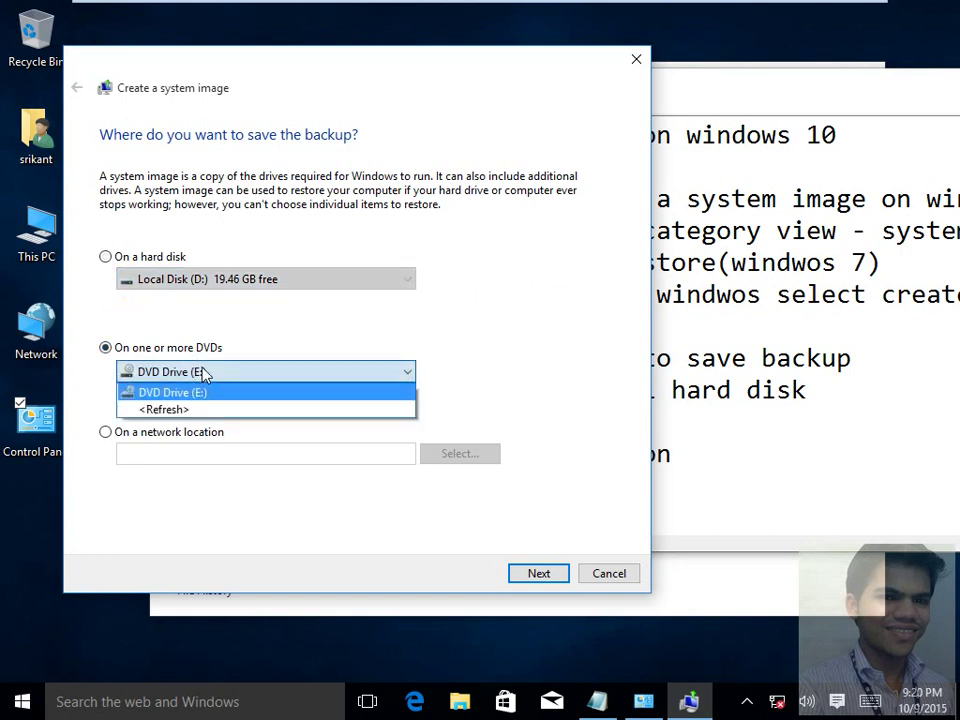
{"action": "left_click", "coordinate": [180, 392]}
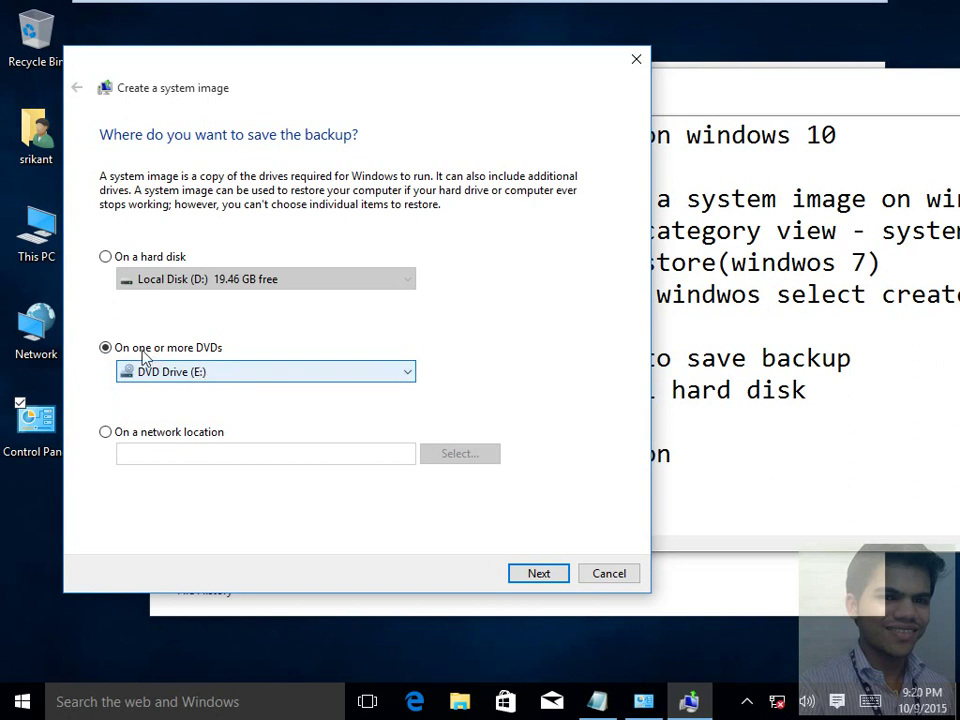
- Choose a network location as the backup destination, inspect its path and credential fields, and cancel the location selection
{"action": "left_click", "coordinate": [135, 433]}
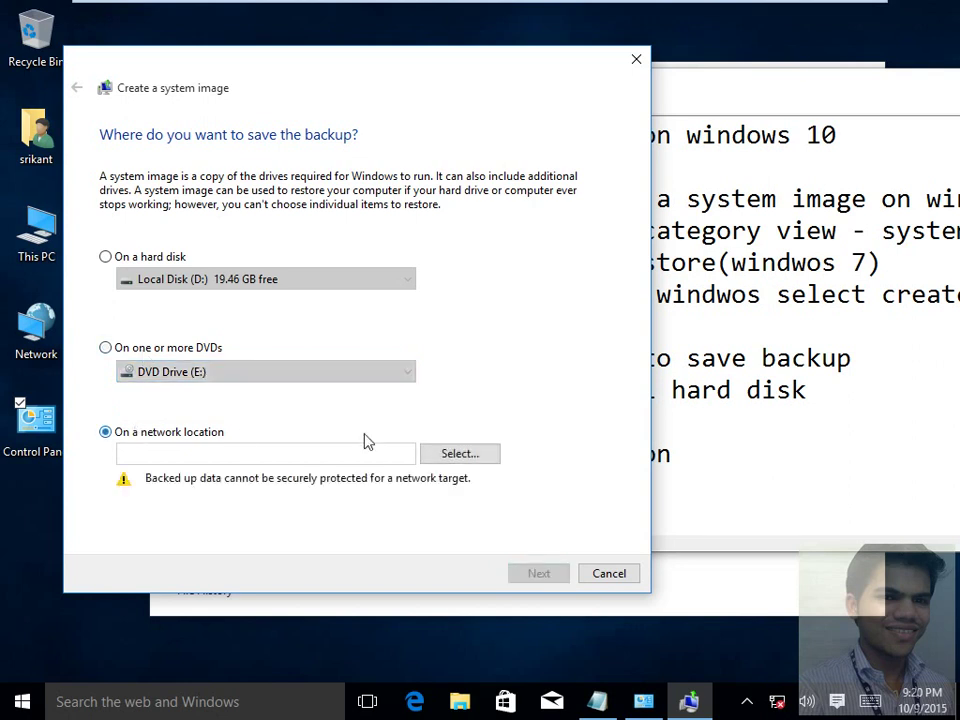
{"action": "left_click", "coordinate": [461, 455]}
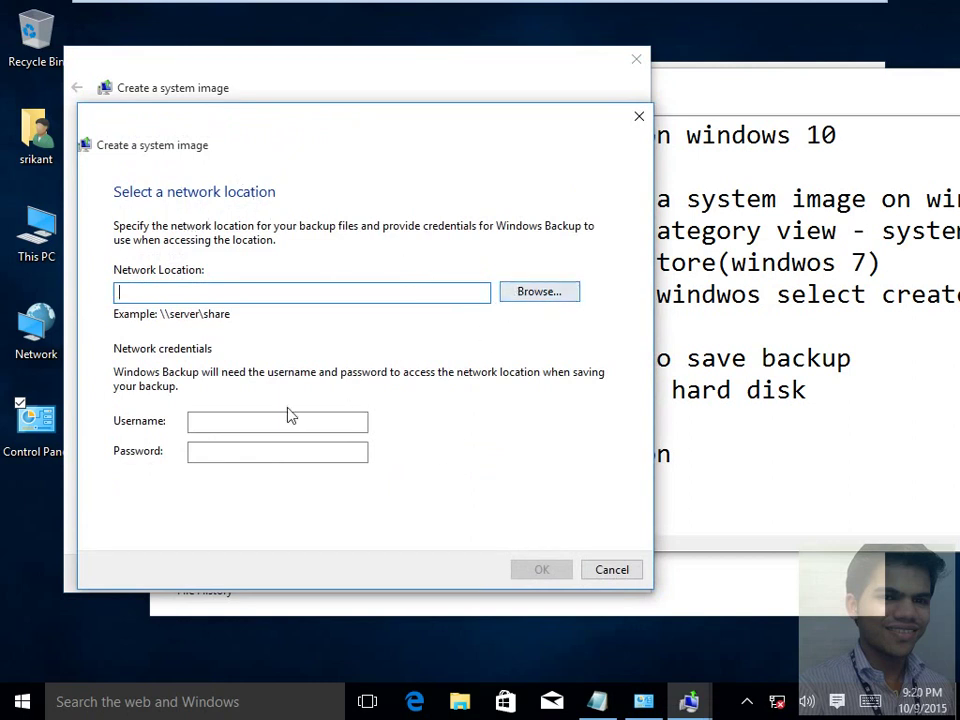
{"action": "left_click", "coordinate": [258, 453]}
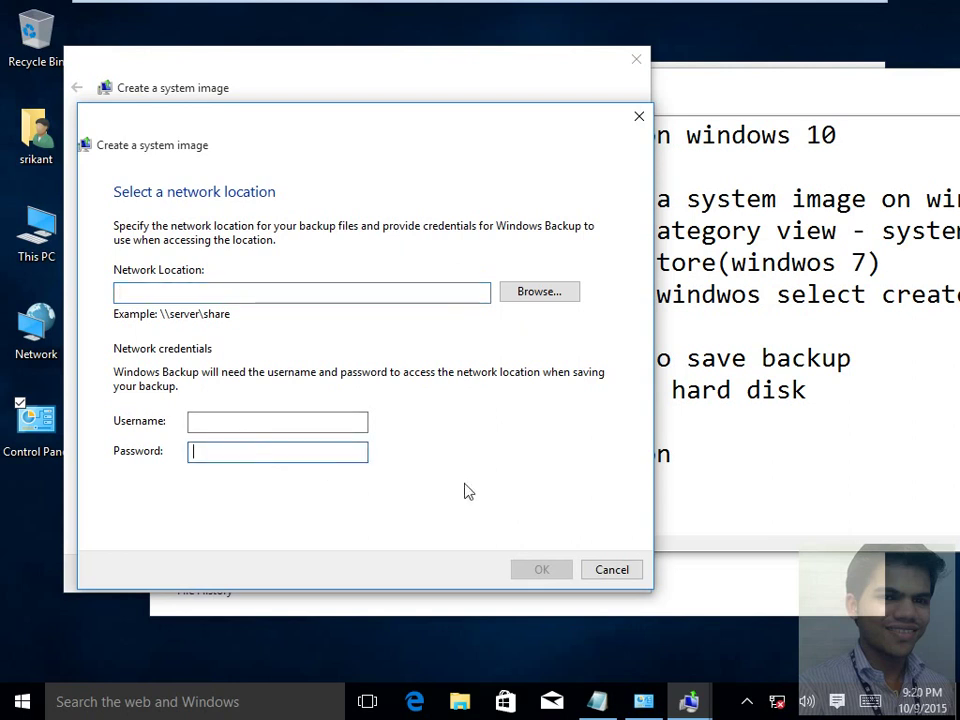
{"action": "left_click", "coordinate": [612, 569]}
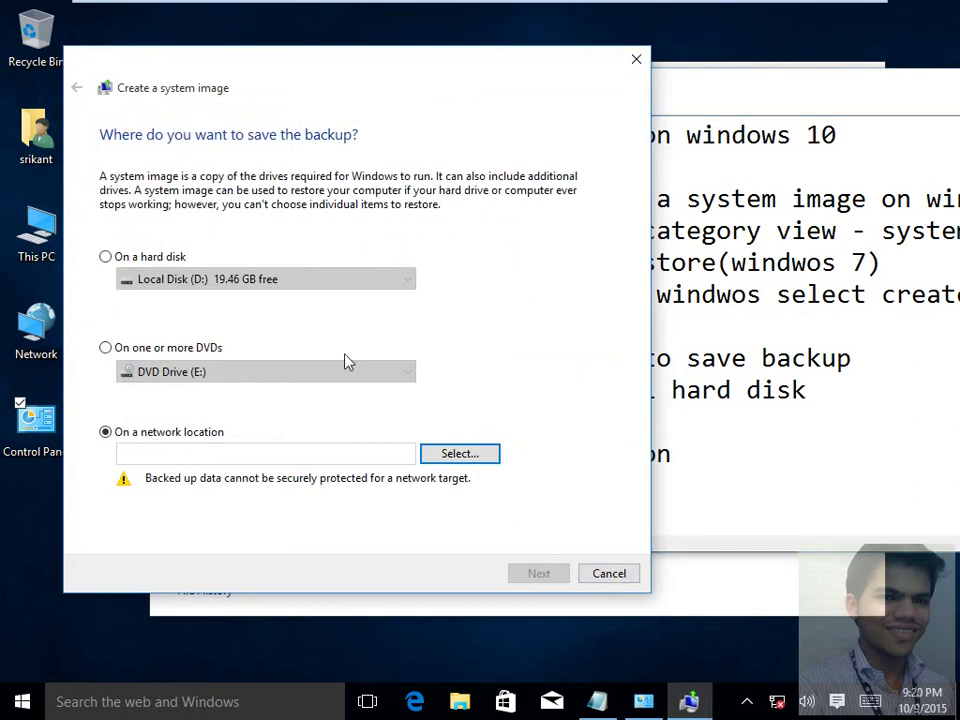
- Set the backup destination to the hard disk Local Disk (D:) and start the system image backup
{"action": "left_click", "coordinate": [141, 274]}
{"action": "left_click", "coordinate": [178, 284]}
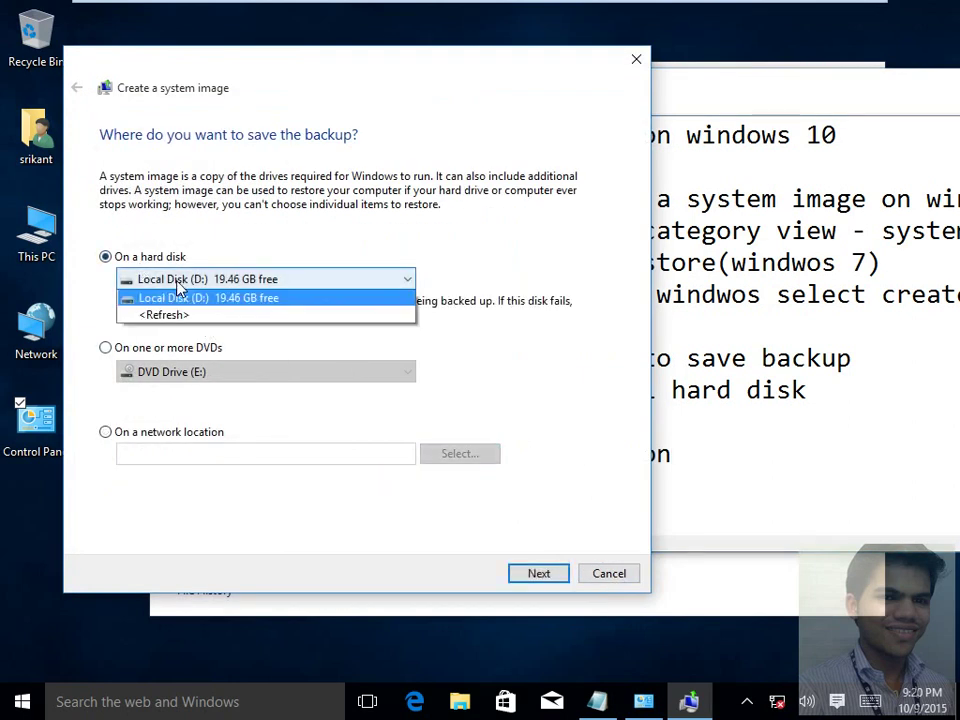
{"action": "left_click", "coordinate": [236, 301]}
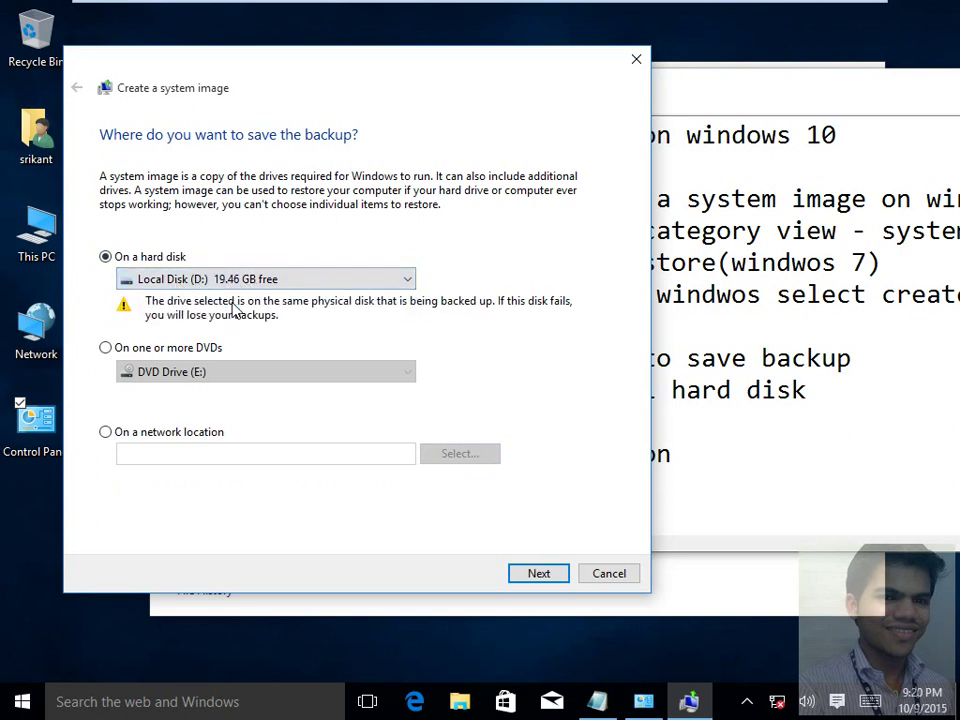
{"action": "left_click", "coordinate": [530, 575]}
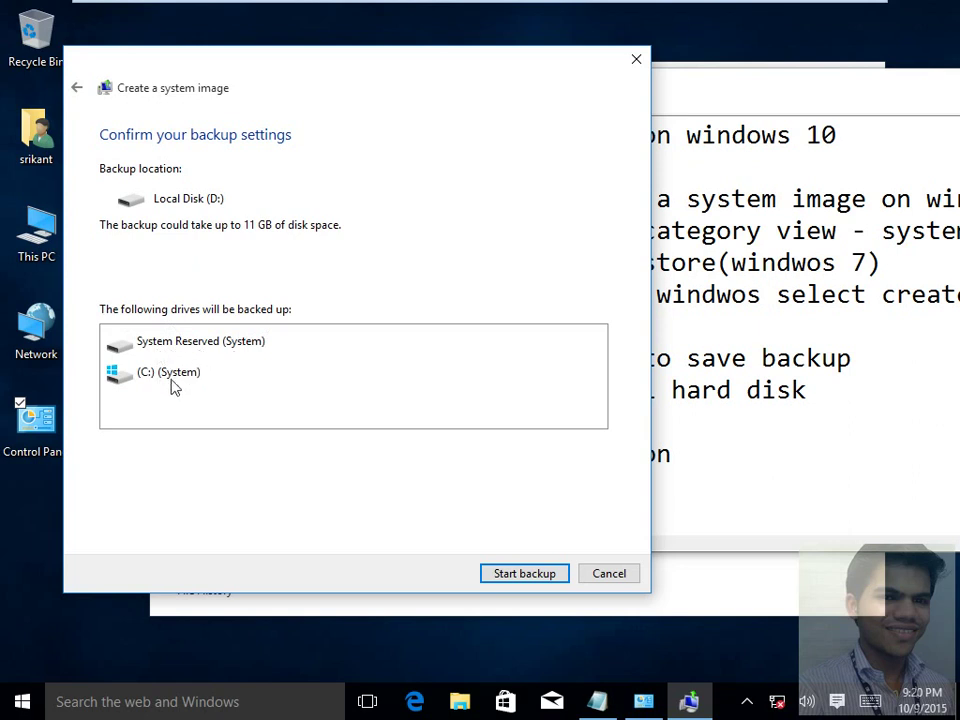
{"action": "left_click", "coordinate": [522, 574]}
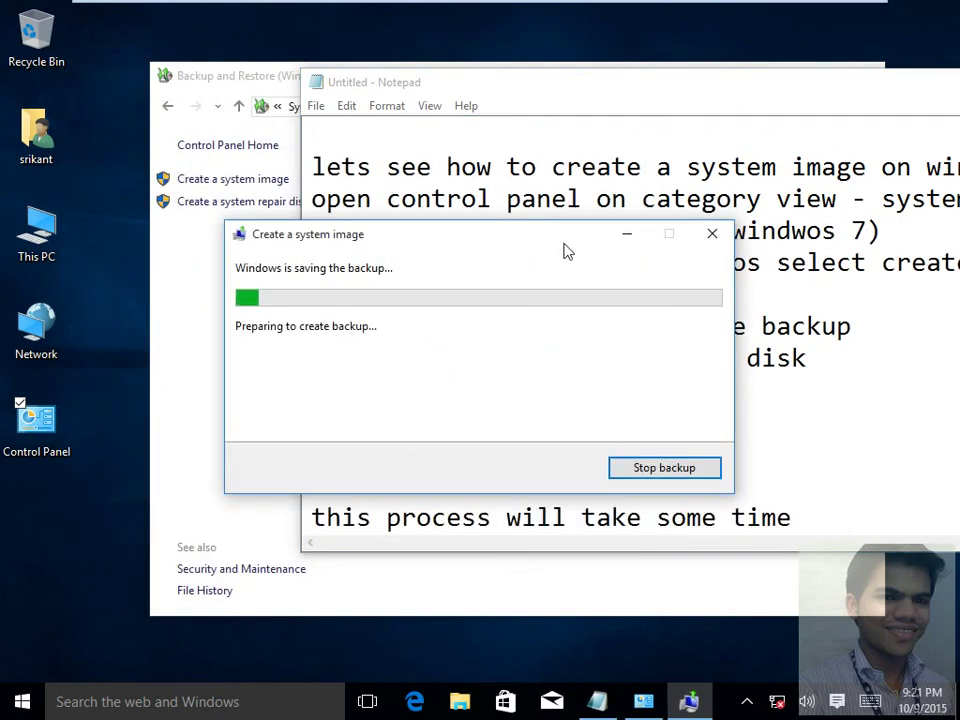
{"action": "left_click_drag", "start_coordinate": [550, 243], "coordinate": [615, 213]}
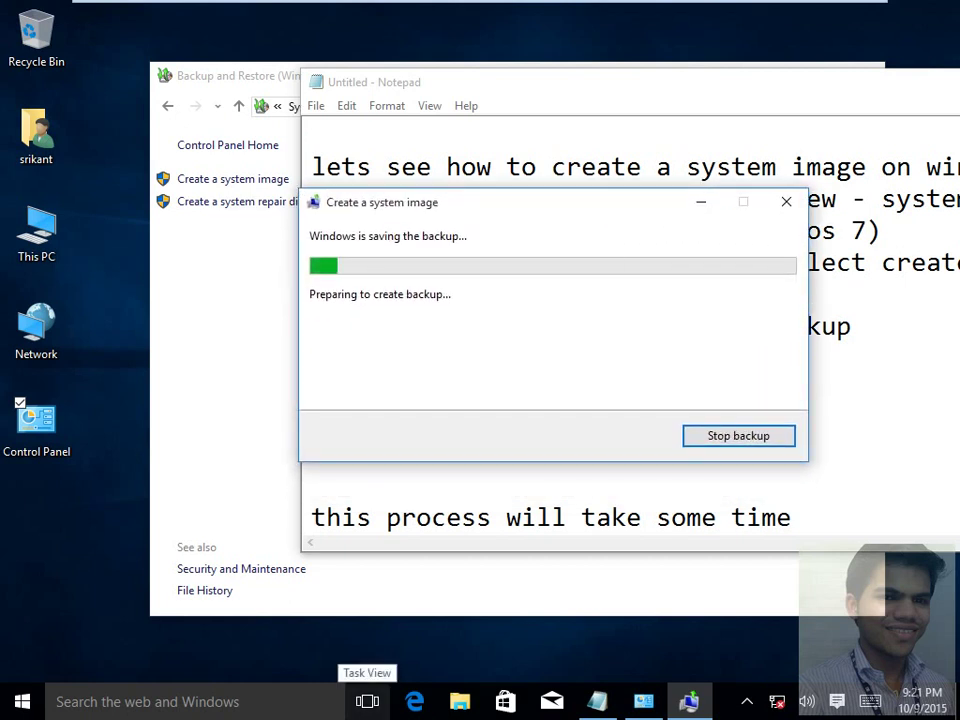